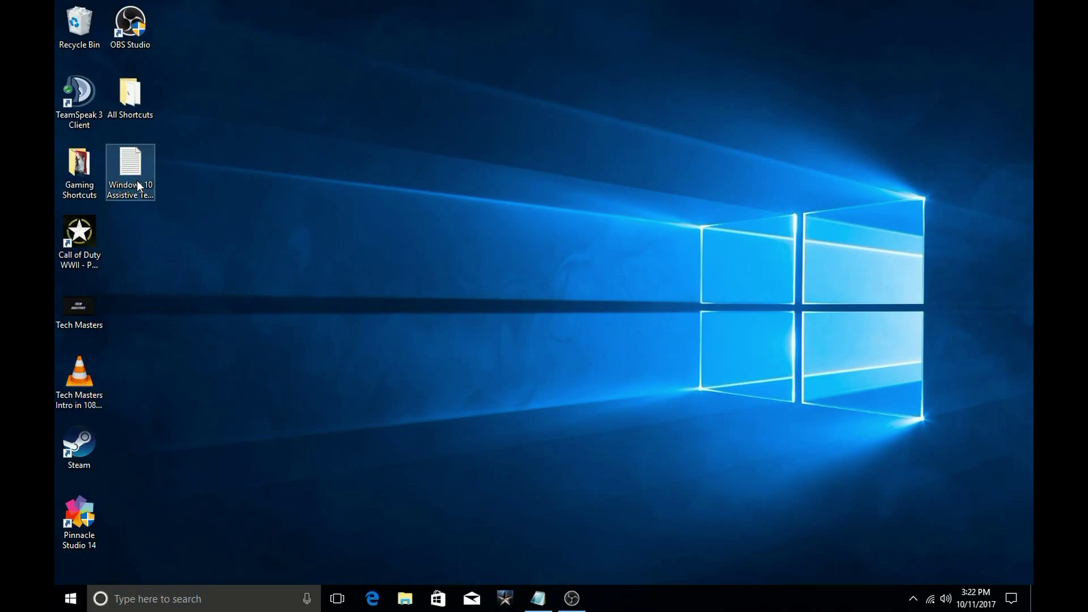
Step: Copy the assistive technologies upgrade web address from the Notepad note
{"action": "double_click", "coordinate": [137, 180]}
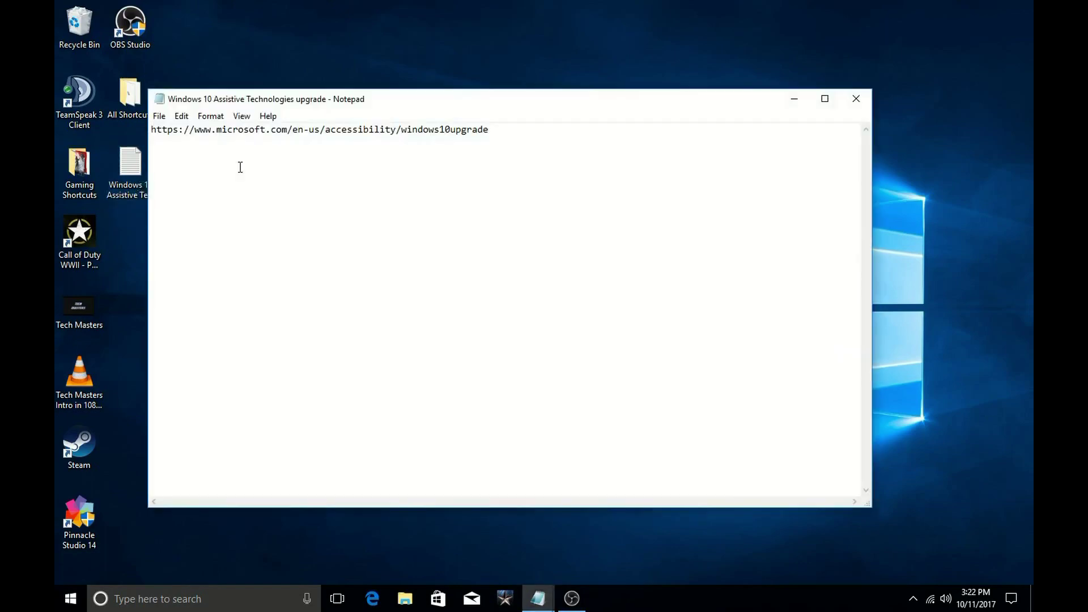
{"action": "left_click_drag", "start_coordinate": [497, 129], "coordinate": [178, 135]}
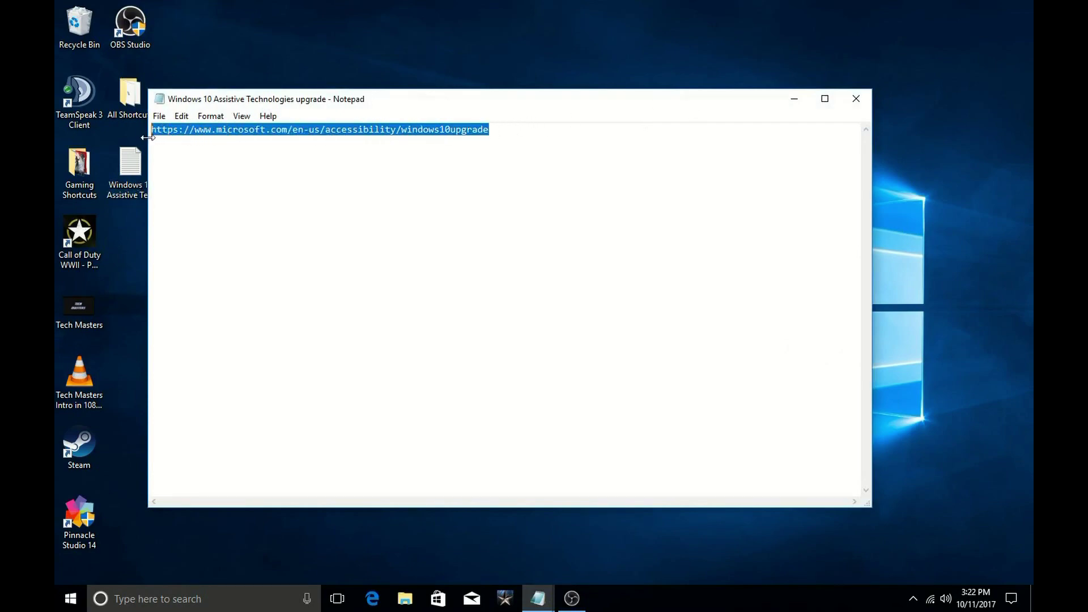
{"action": "right_click", "coordinate": [177, 134]}
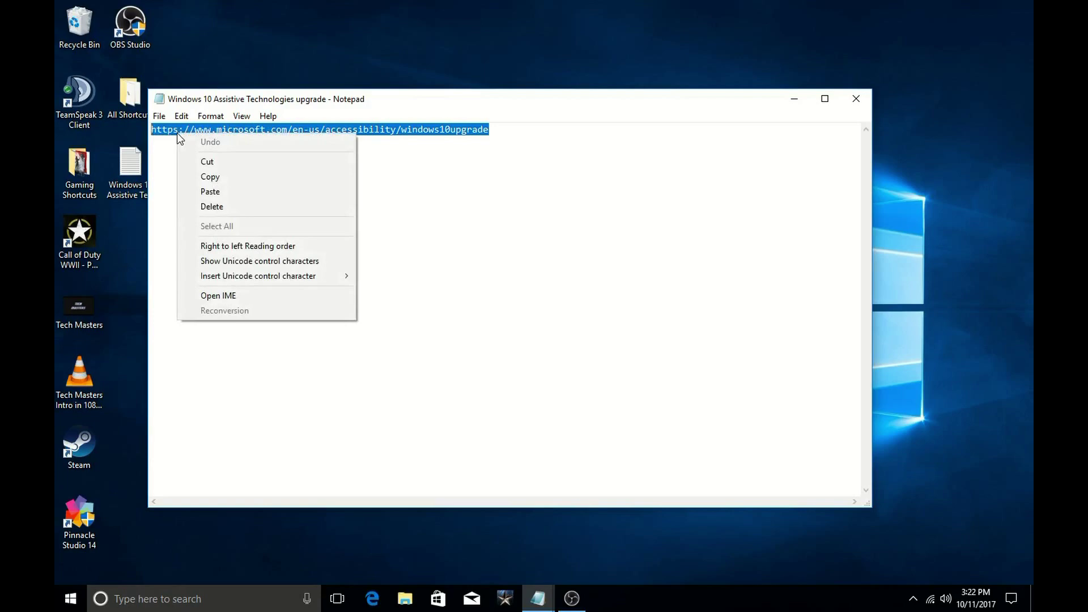
{"action": "left_click", "coordinate": [216, 172]}
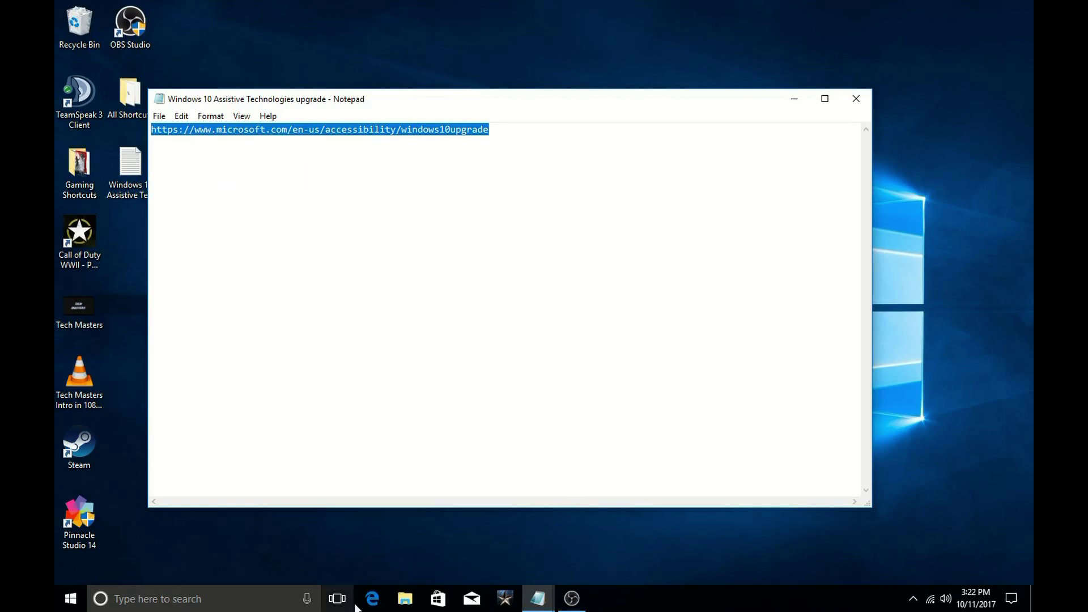
Step: Replace Edge's Yahoo address with the copied upgrade page address and load it
{"action": "left_click", "coordinate": [372, 599]}
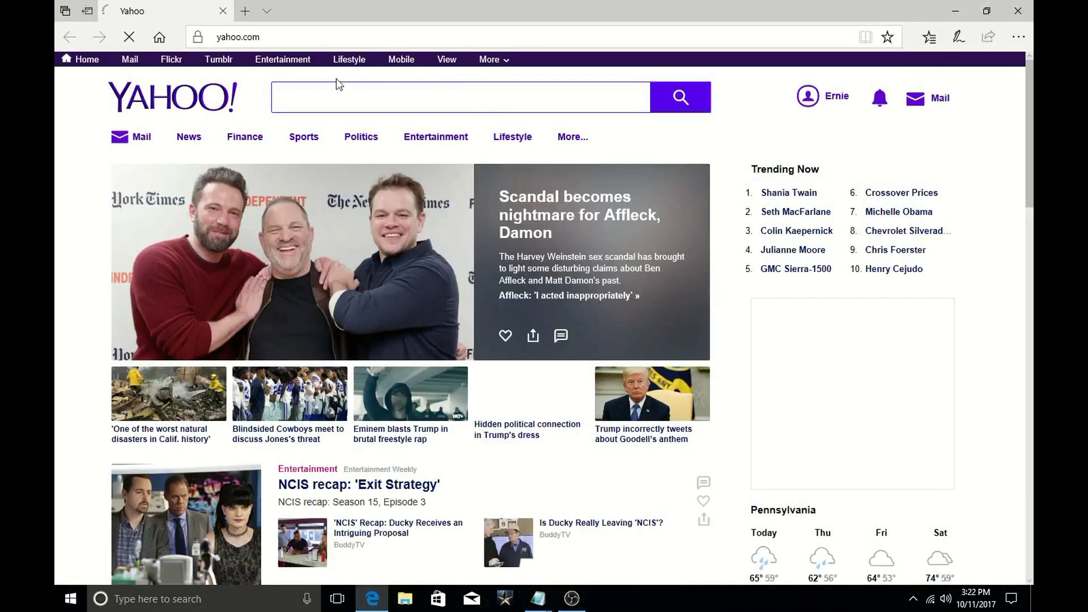
{"action": "left_click_drag", "start_coordinate": [276, 37], "coordinate": [200, 37]}
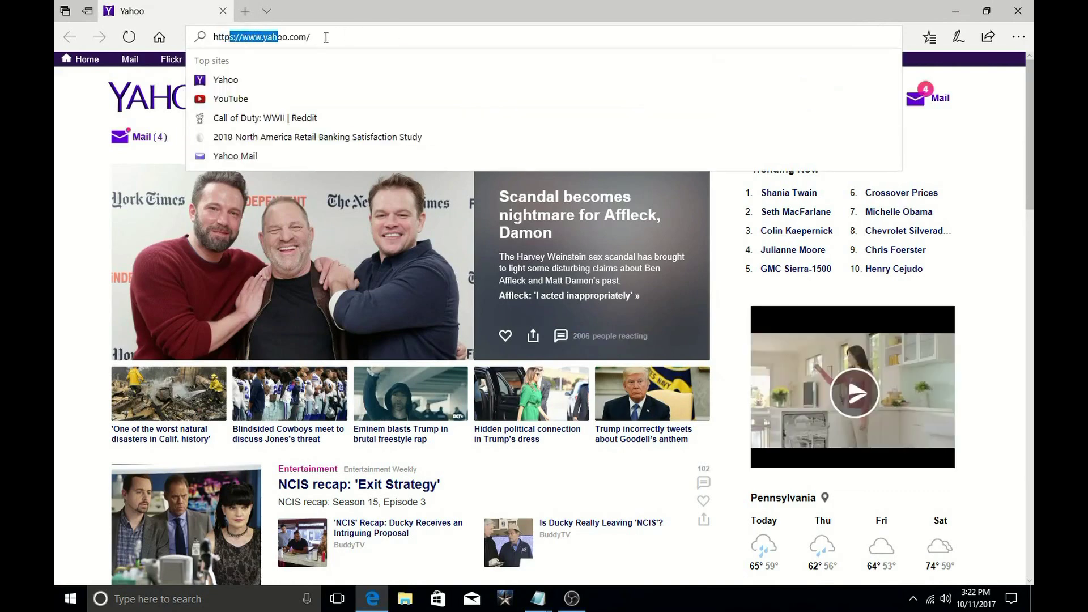
{"action": "double_click", "coordinate": [323, 37]}
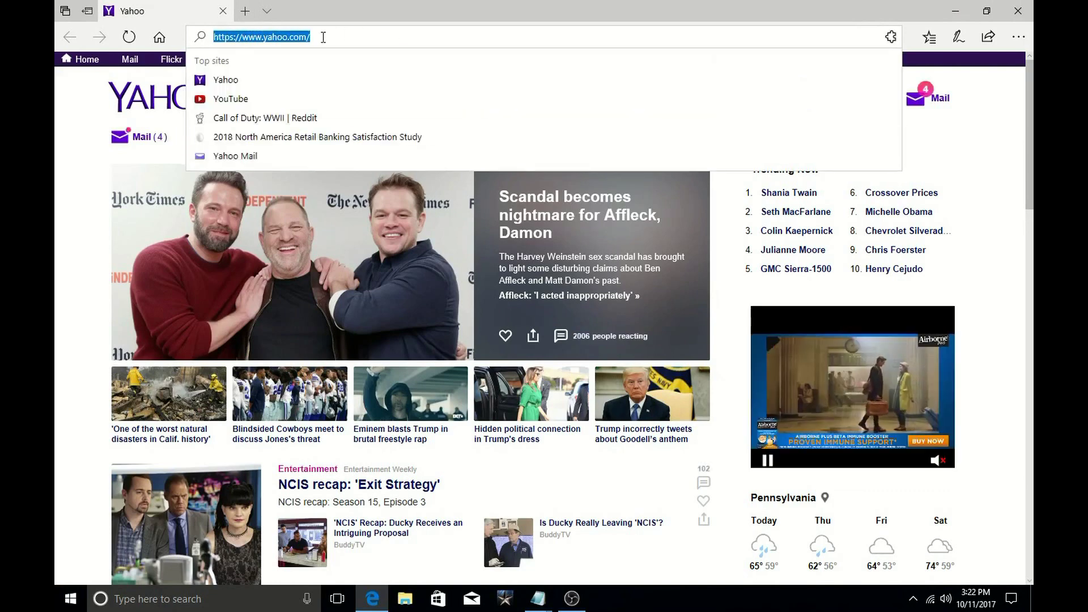
{"action": "key", "text": "BackSpace"}
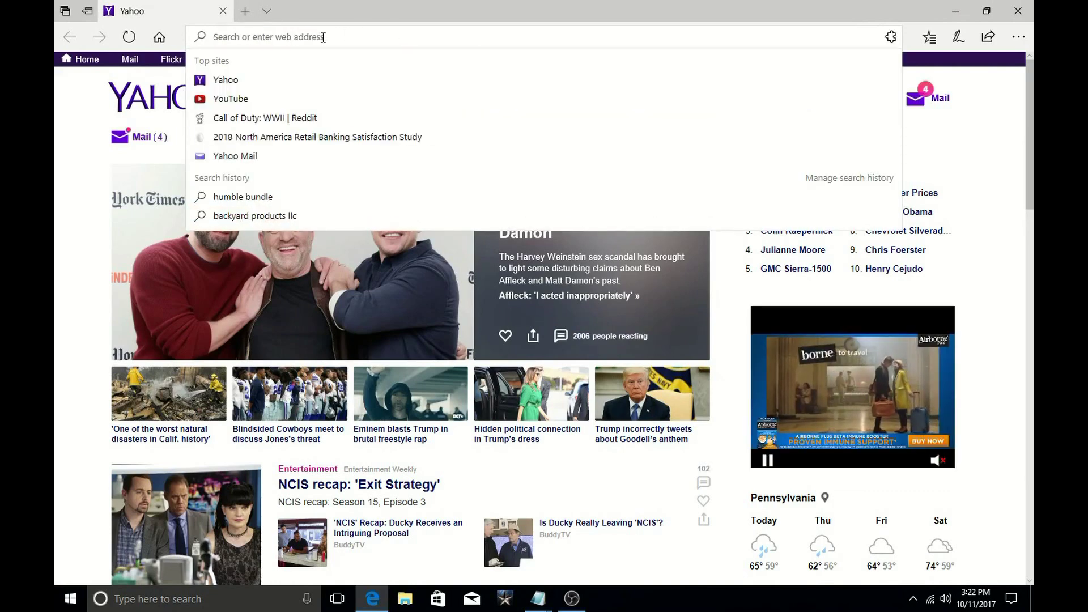
{"action": "key", "text": "ctrl+v"}
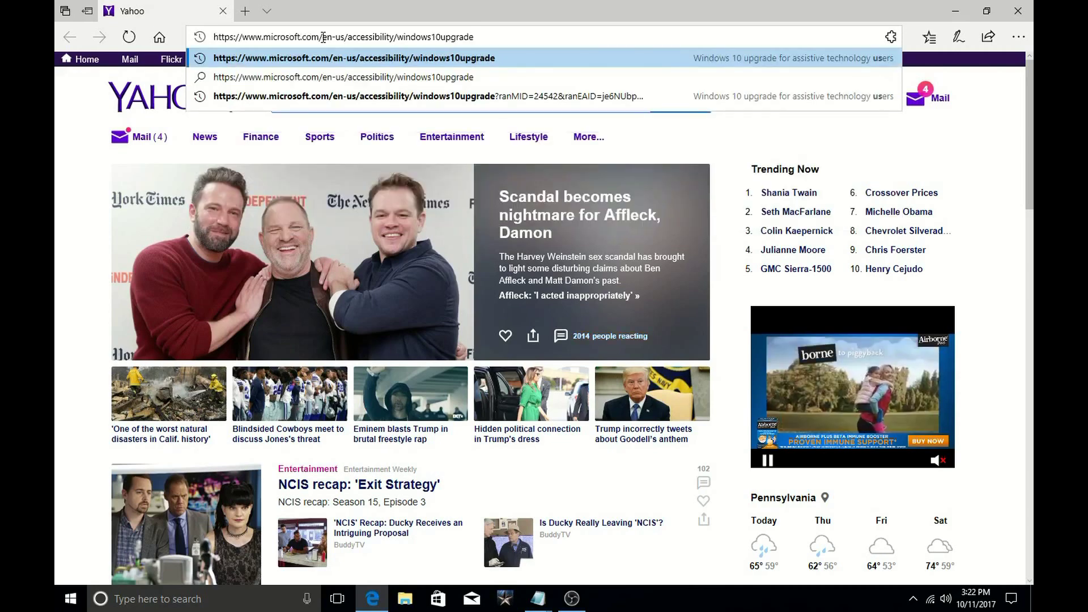
{"action": "key", "text": "Return"}
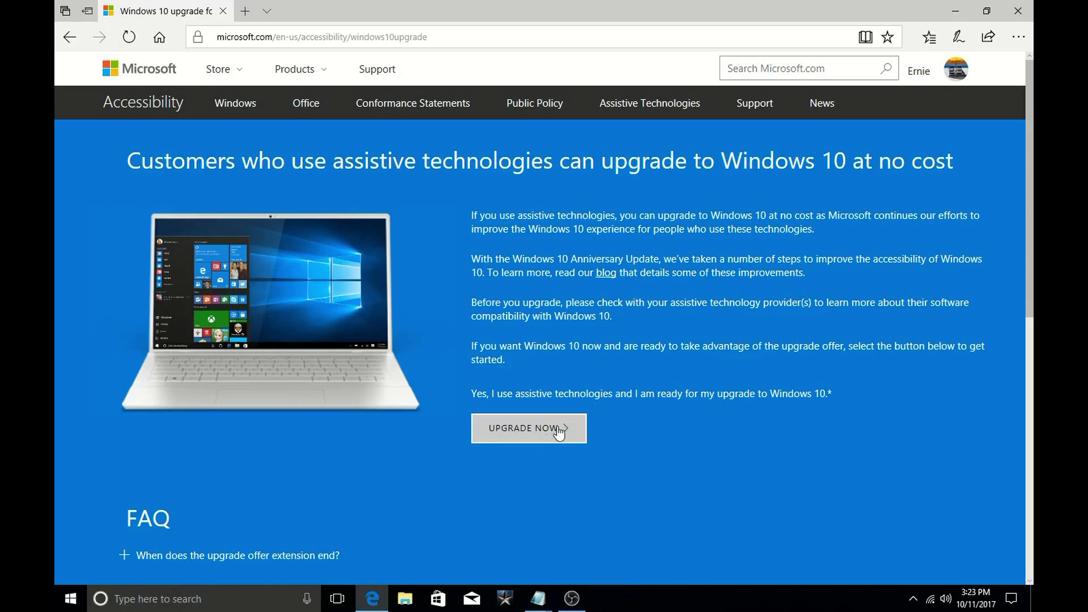
Step: Save the Windows 10 upgrade tool download to the Desktop via Save as
{"action": "left_click", "coordinate": [559, 433]}
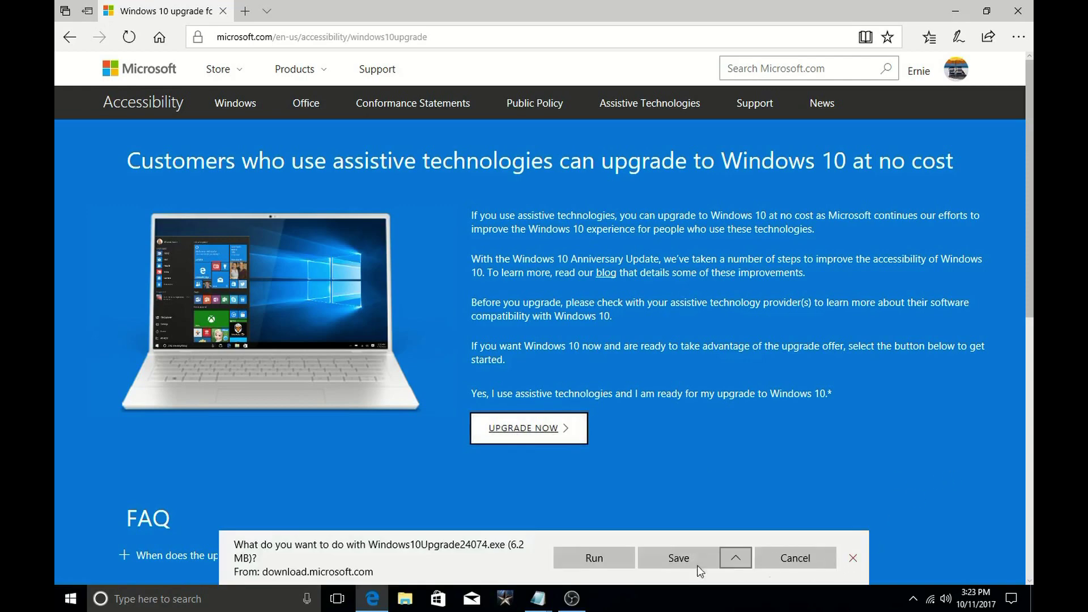
{"action": "left_click", "coordinate": [738, 556]}
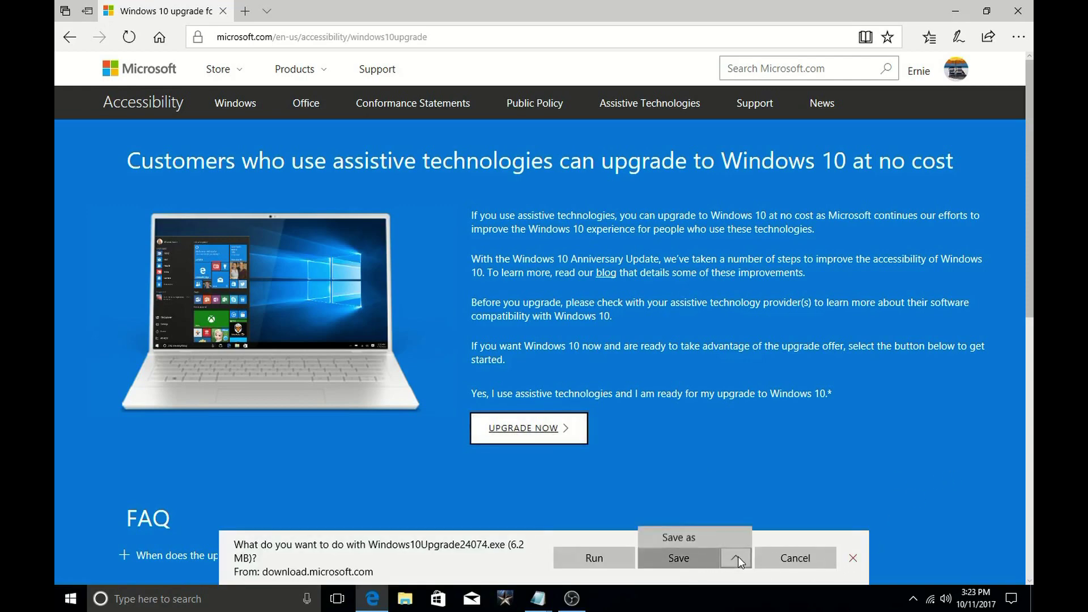
{"action": "left_click", "coordinate": [703, 531]}
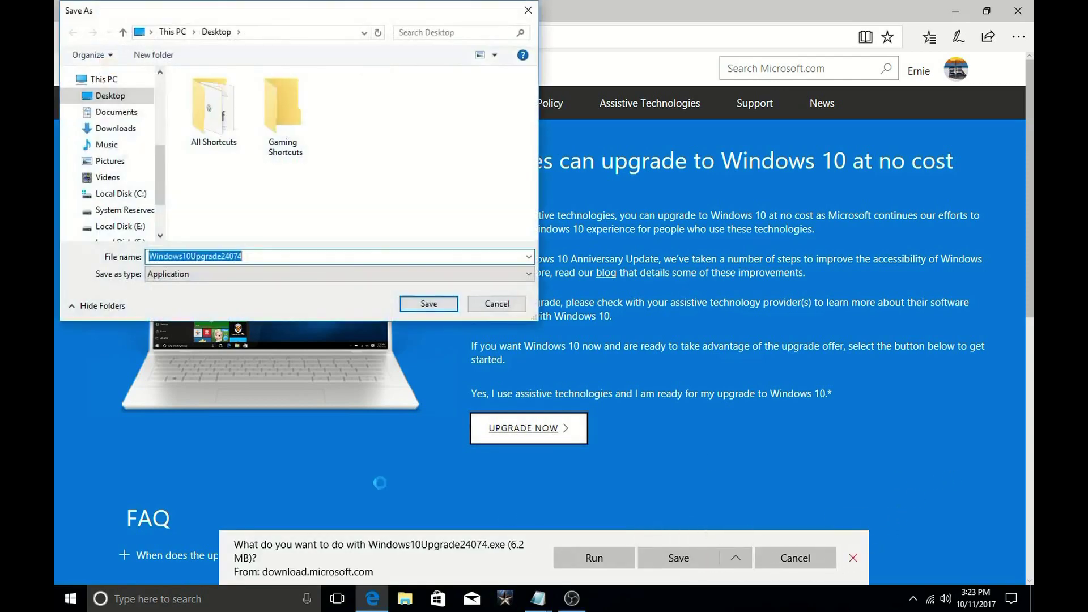
{"action": "left_click", "coordinate": [419, 306]}
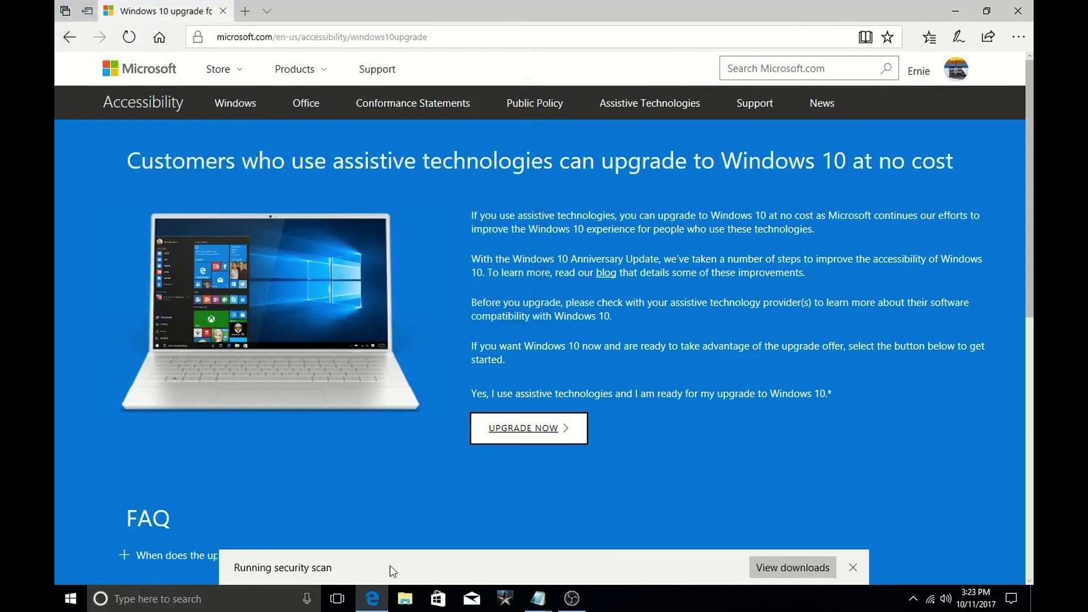
Step: Dismiss the download notice, then close Edge and the address note
{"action": "left_click", "coordinate": [853, 568]}
{"action": "left_click", "coordinate": [1016, 12]}
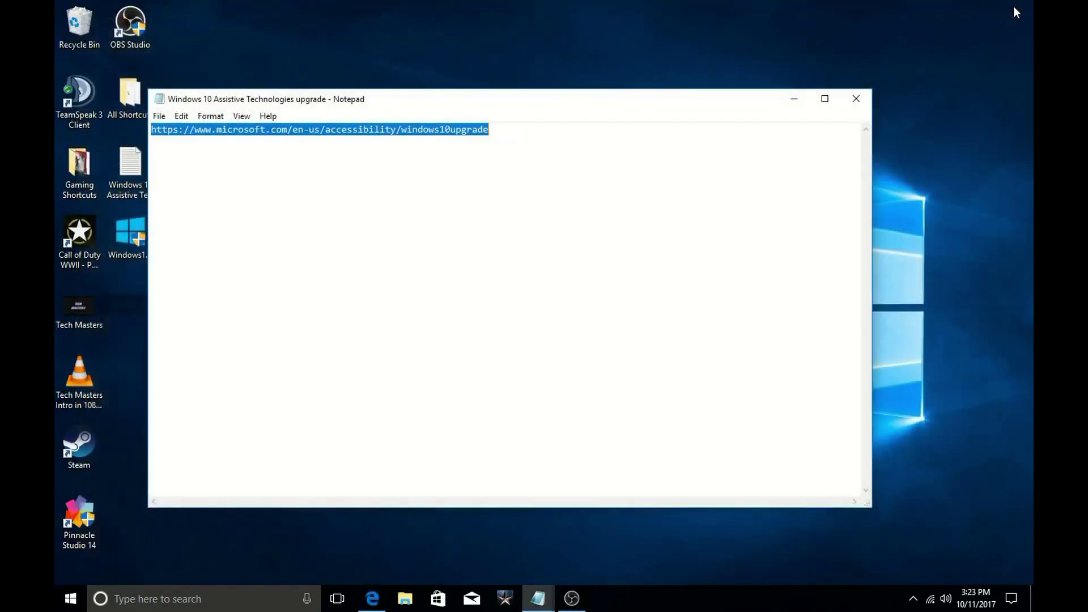
{"action": "left_click", "coordinate": [863, 102]}
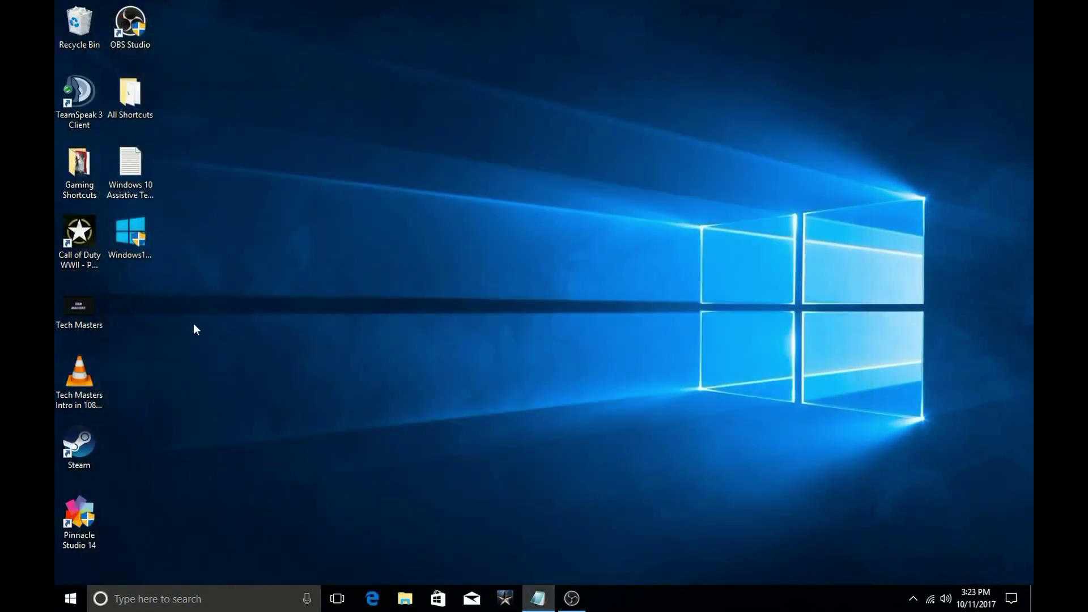
Step: Run Windows10Upgrade from the desktop and exit once it reports Windows 10 is current
{"action": "double_click", "coordinate": [121, 235]}
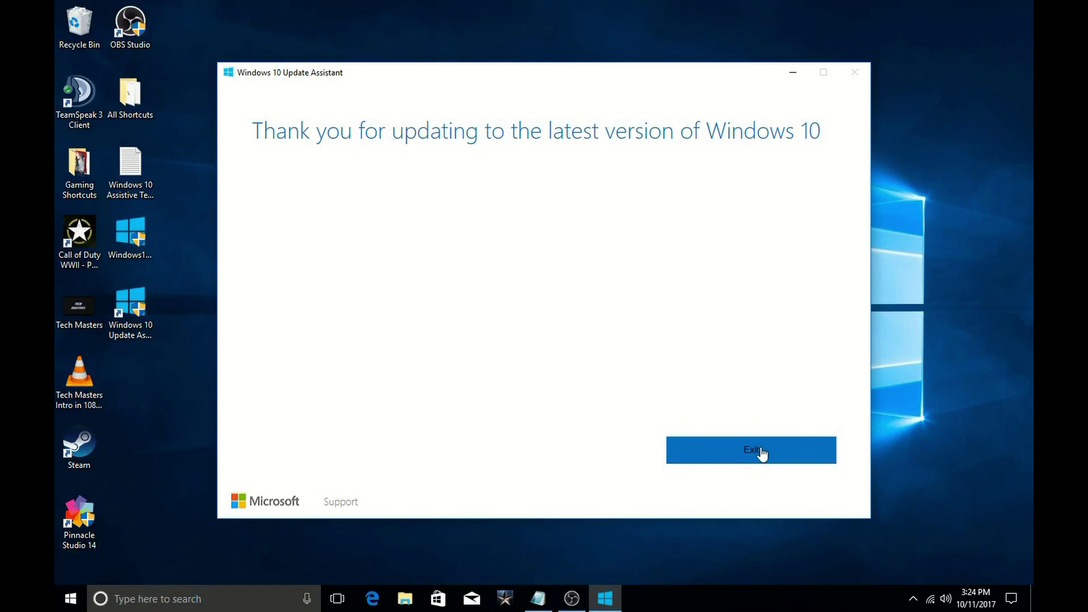
{"action": "left_click", "coordinate": [761, 449]}
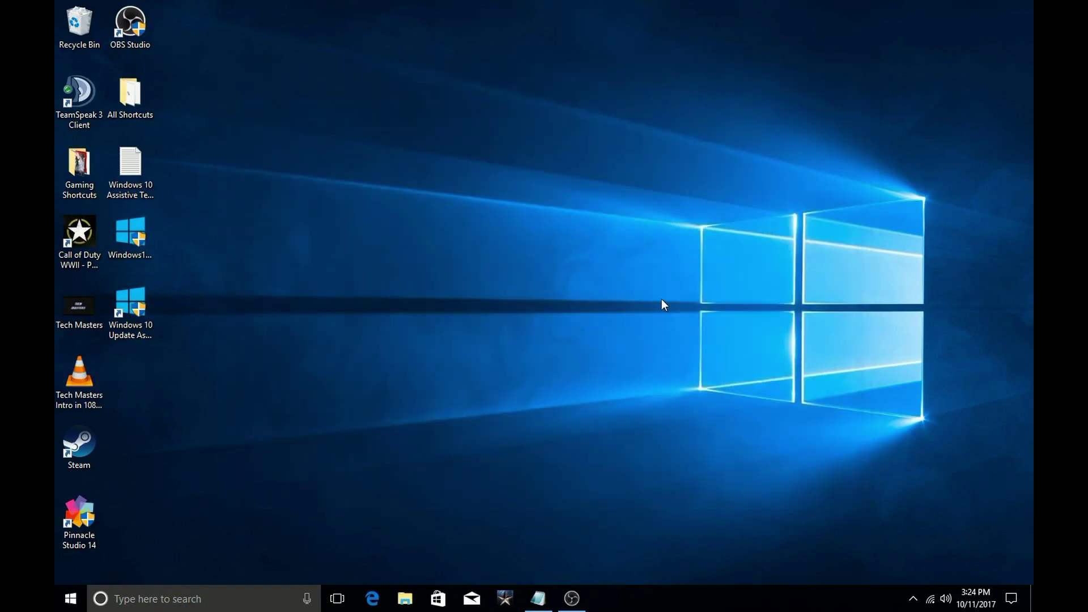